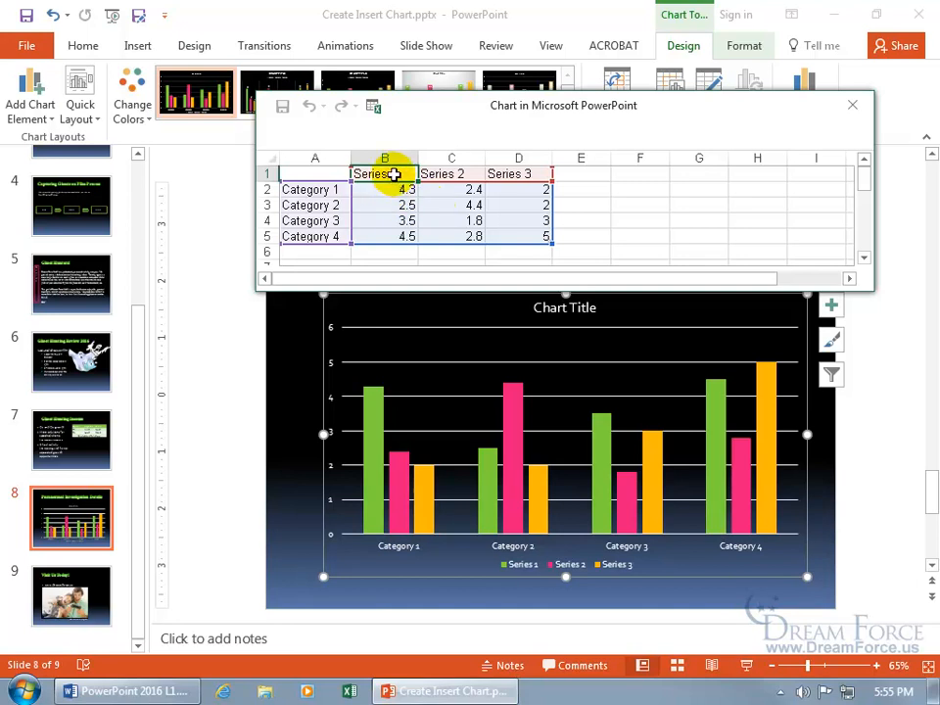
- Rename the three series headings in the chart data sheet to Film, Audio and PE
{"action": "left_click", "coordinate": [393, 173]}
{"action": "type", "text": "Film"}
{"action": "key", "text": "Tab"}
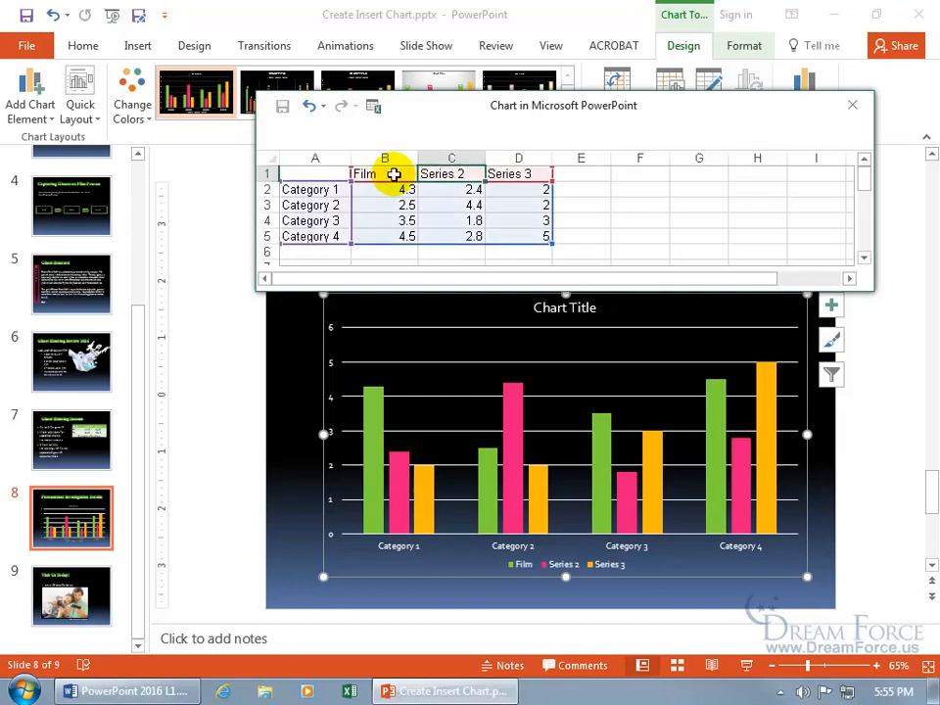
{"action": "type", "text": "Audio"}
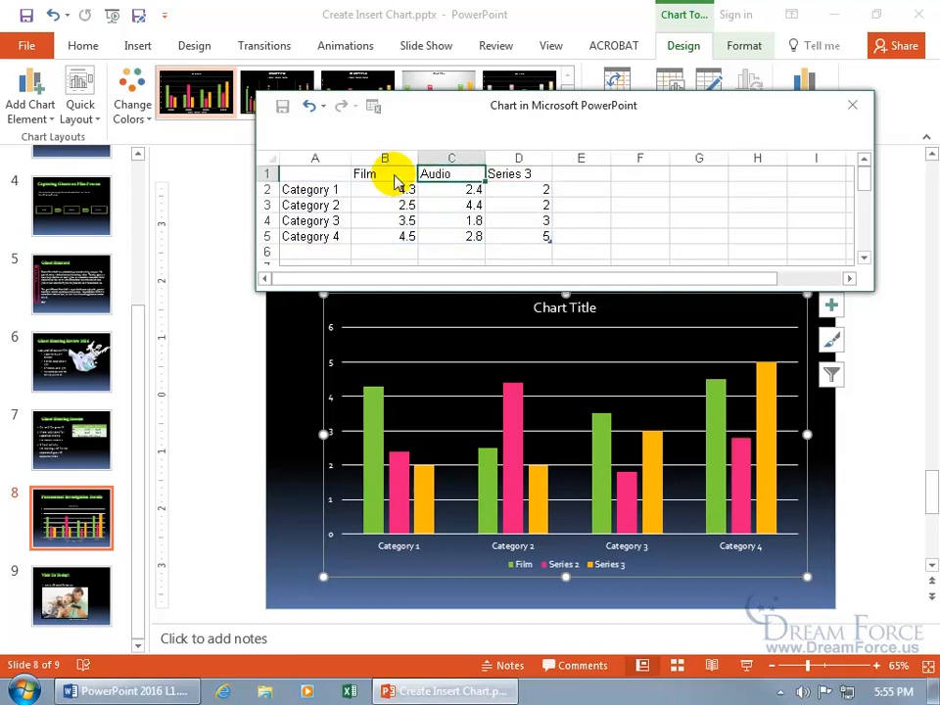
{"action": "key", "text": "Tab"}
{"action": "type", "text": "PE"}
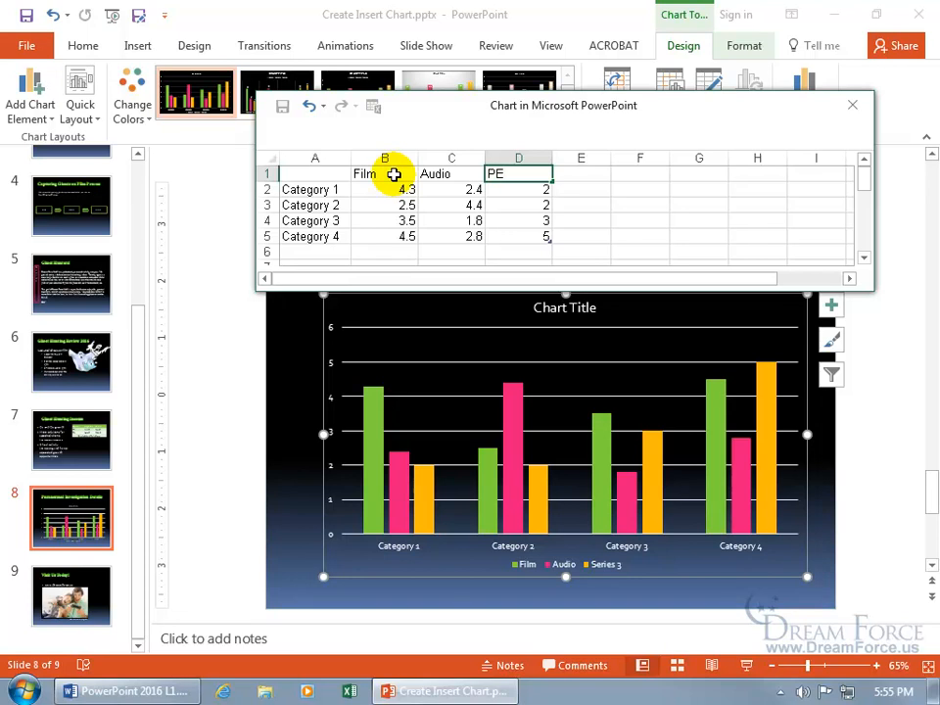
{"action": "left_click", "coordinate": [397, 183]}
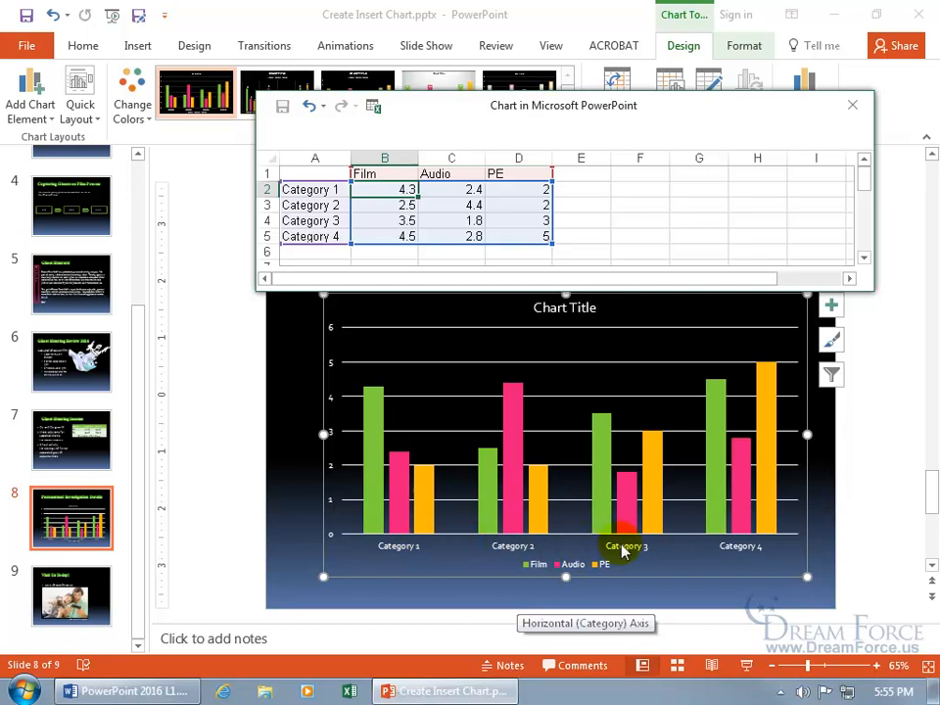
- Replace the first three category labels in the chart data with the years 2014, 2015 and 2016
{"action": "left_click", "coordinate": [319, 176]}
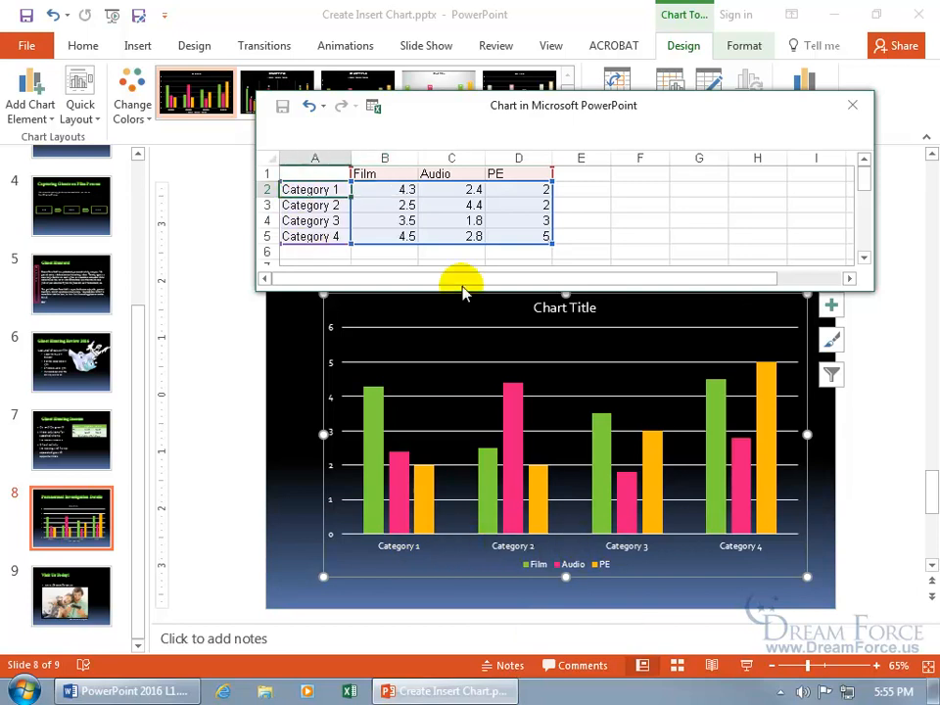
{"action": "type", "text": "2014"}
{"action": "key", "text": "Return"}
{"action": "type", "text": "2015"}
{"action": "key", "text": "Return"}
{"action": "type", "text": "2016"}
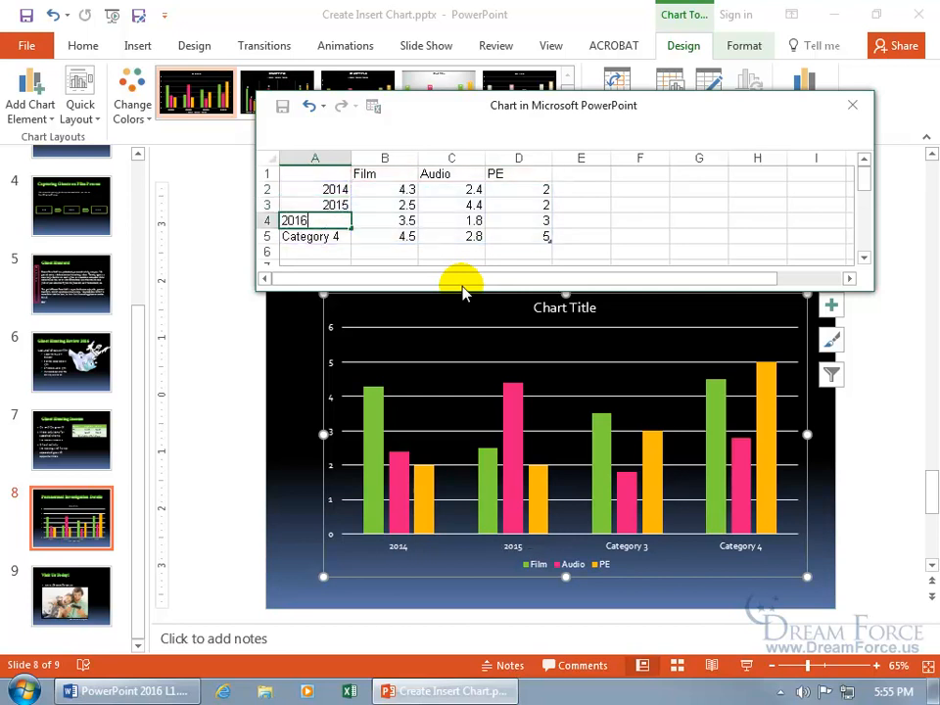
{"action": "key", "text": "Return"}
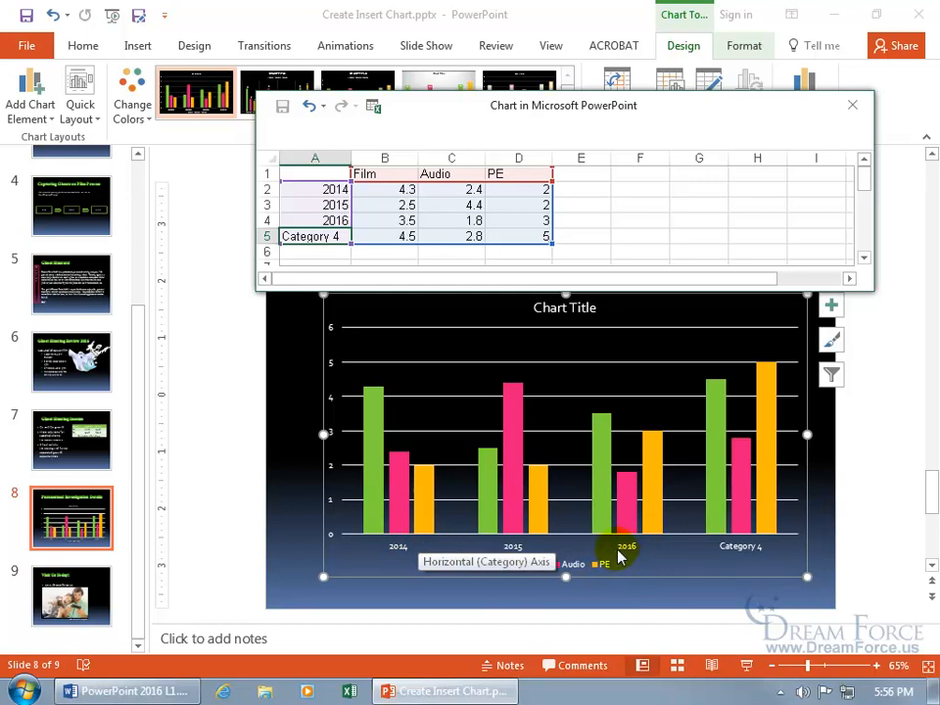
- Fill the 2014 row with 25 for Film, 30 for Audio and 15 for PE
{"action": "left_click", "coordinate": [408, 190]}
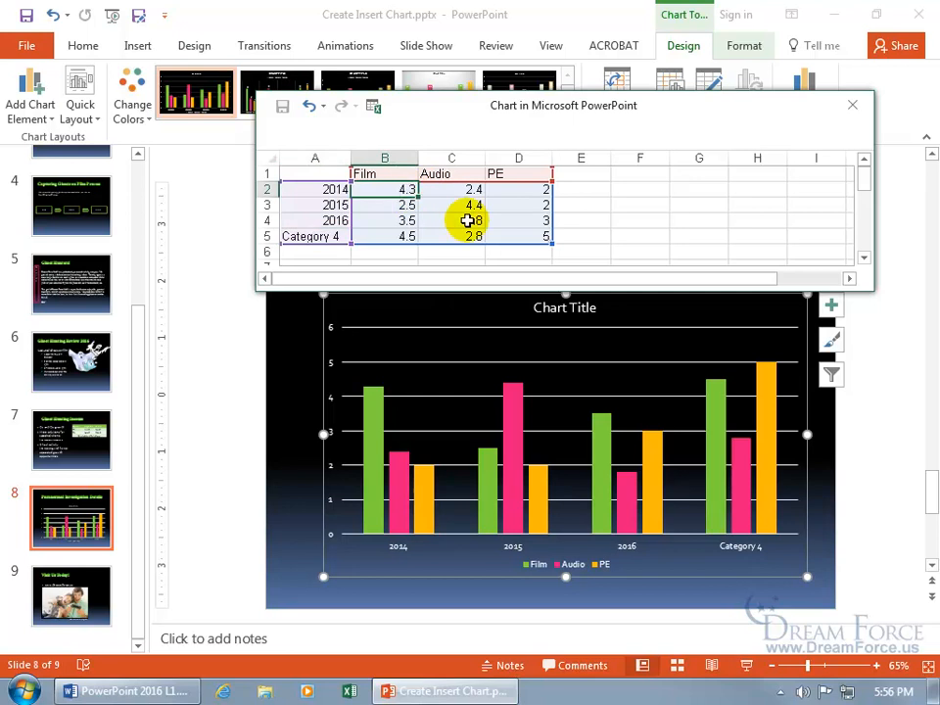
{"action": "type", "text": "25"}
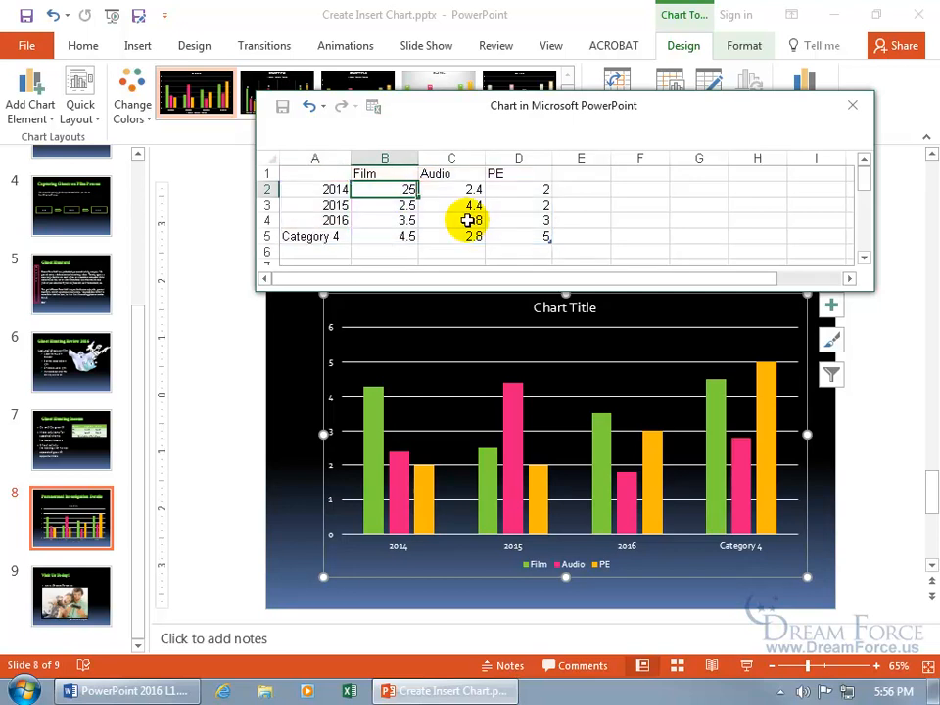
{"action": "key", "text": "Tab"}
{"action": "type", "text": "30"}
{"action": "key", "text": "Tab"}
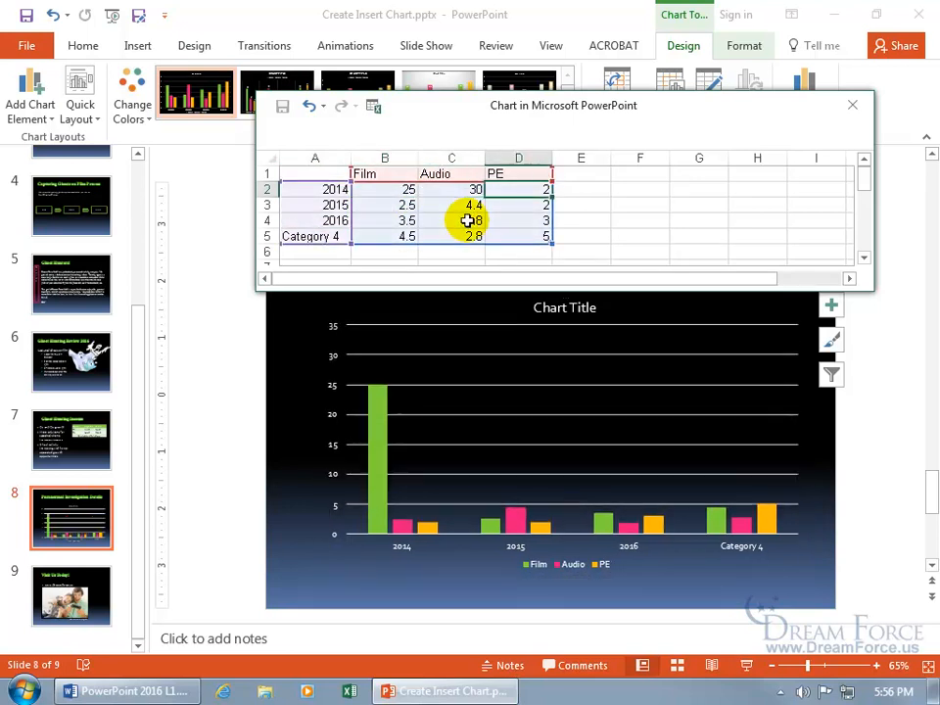
{"action": "type", "text": "15"}
{"action": "key", "text": "Return"}
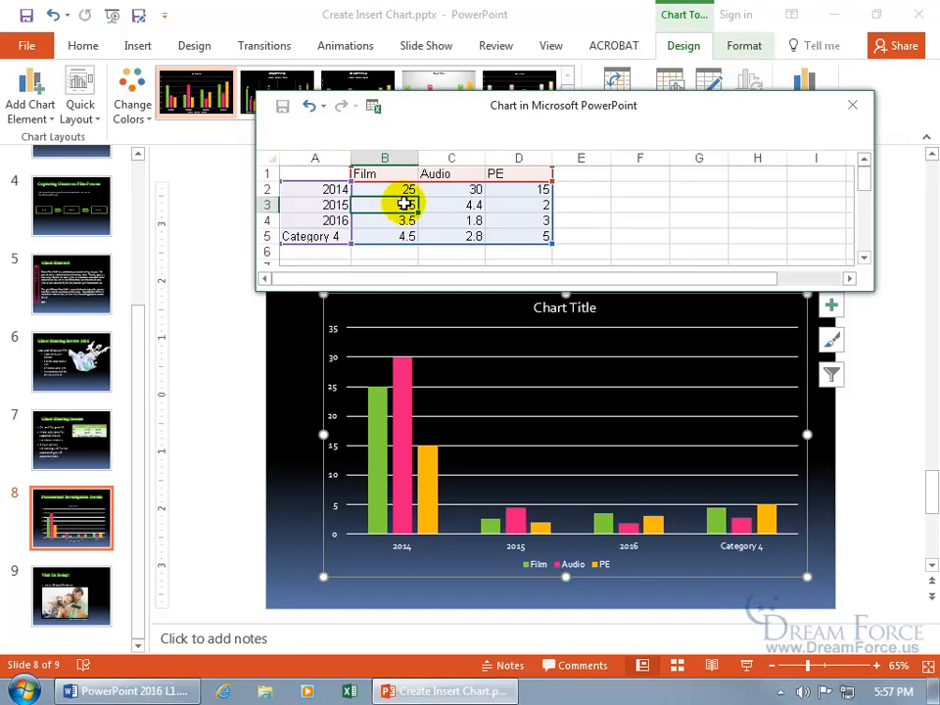
- Fill the 2015 row with 20 for Film, 19 for Audio and 17 for PE
{"action": "type", "text": "20"}
{"action": "key", "text": "Tab"}
{"action": "type", "text": "19"}
{"action": "key", "text": "Tab"}
{"action": "type", "text": "17"}
{"action": "key", "text": "Return"}
- Fill the 2016 row with 32 for Film, 45 for Audio and 24 for PE
{"action": "type", "text": "32"}
{"action": "key", "text": "Tab"}
{"action": "type", "text": "45"}
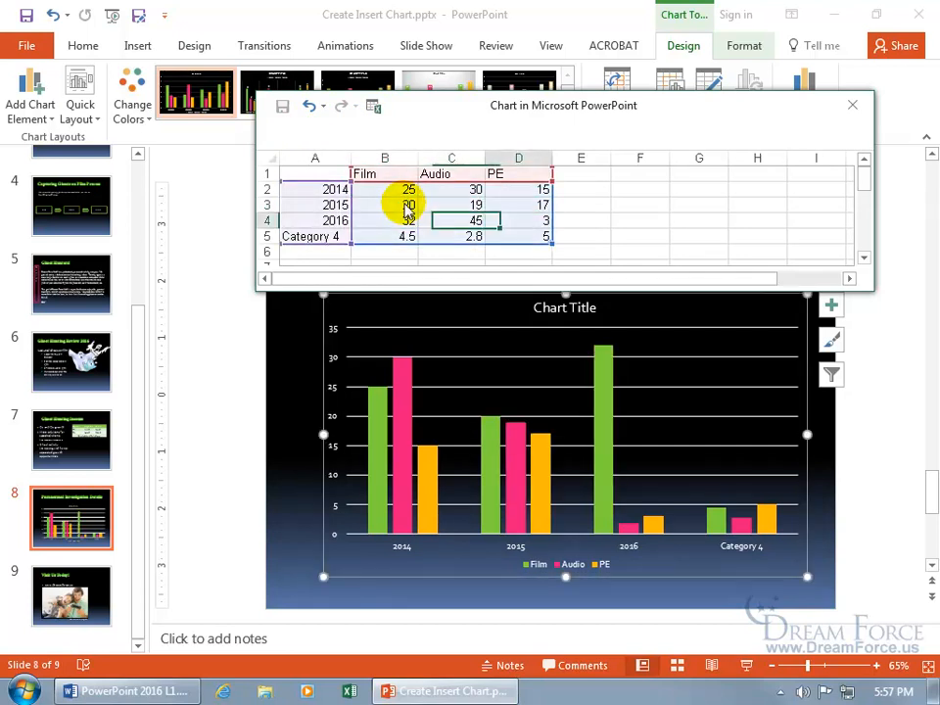
{"action": "key", "text": "Tab"}
{"action": "type", "text": "24"}
{"action": "key", "text": "Return"}
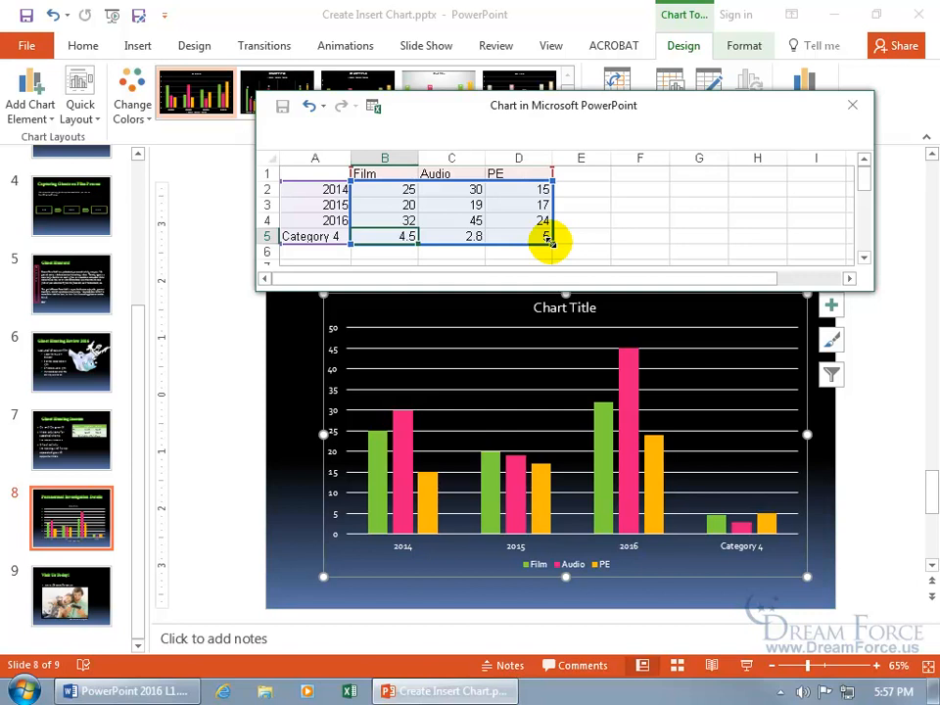
- Resize the chart data range to end at cell D4, excluding the Category 4 row
{"action": "left_click_drag", "start_coordinate": [551, 243], "coordinate": [585, 255]}
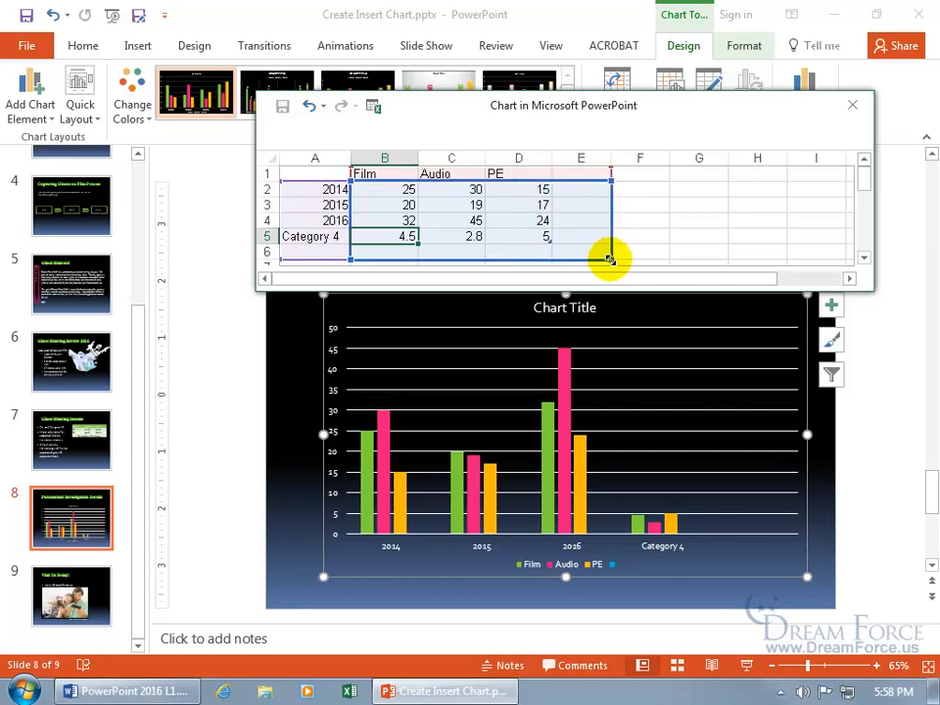
{"action": "left_click_drag", "start_coordinate": [608, 259], "coordinate": [563, 217]}
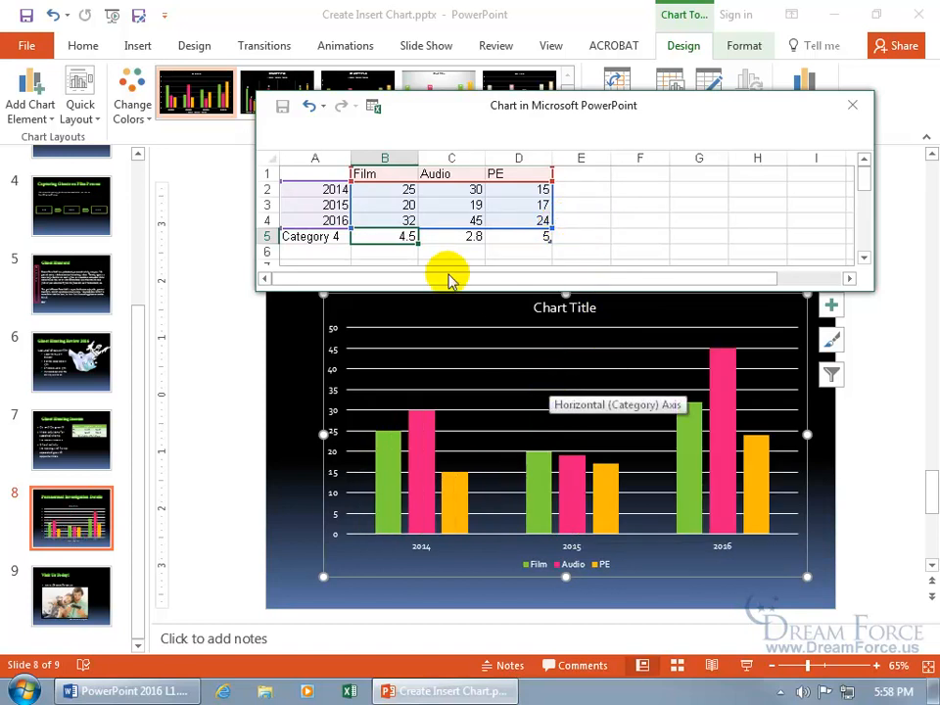
- Relabel the Category 4 row as 2017 and close the chart data sheet
{"action": "left_click", "coordinate": [338, 237]}
{"action": "type", "text": "2017"}
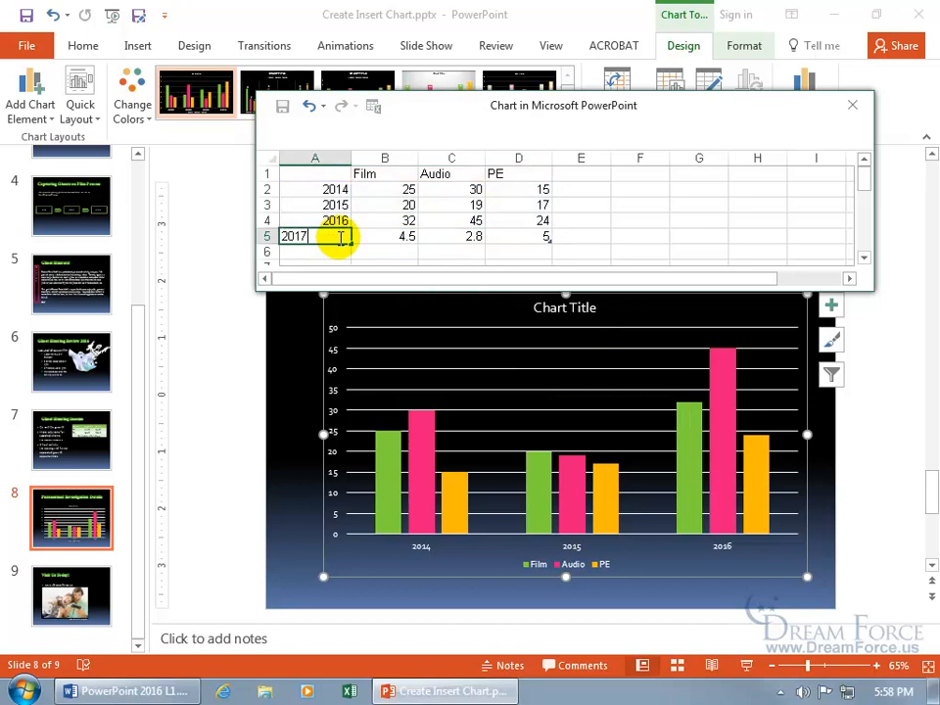
{"action": "key", "text": "Tab"}
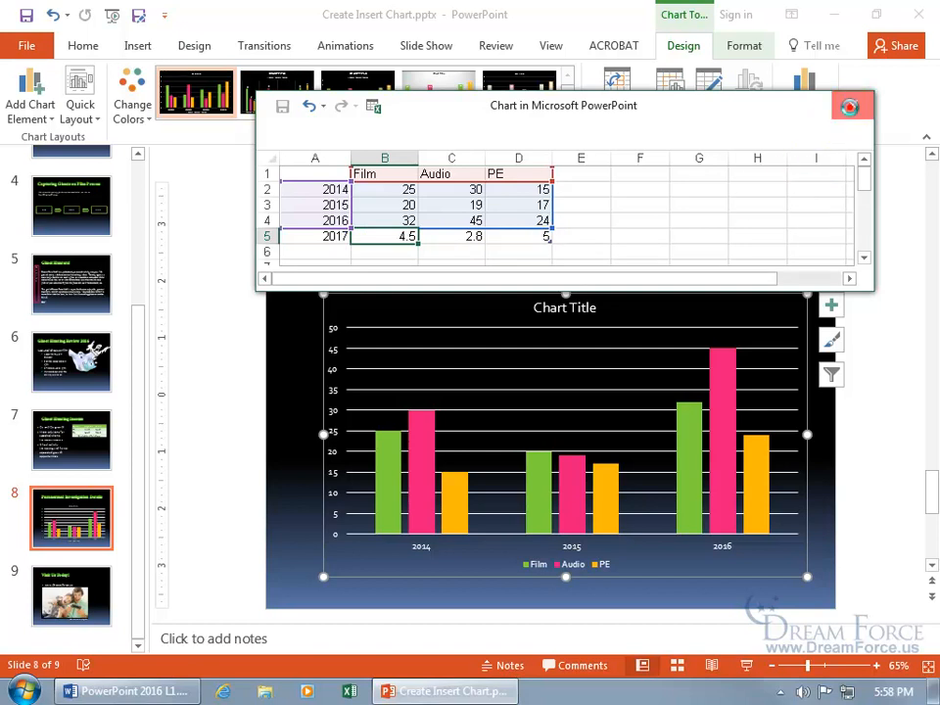
{"action": "left_click", "coordinate": [851, 104]}
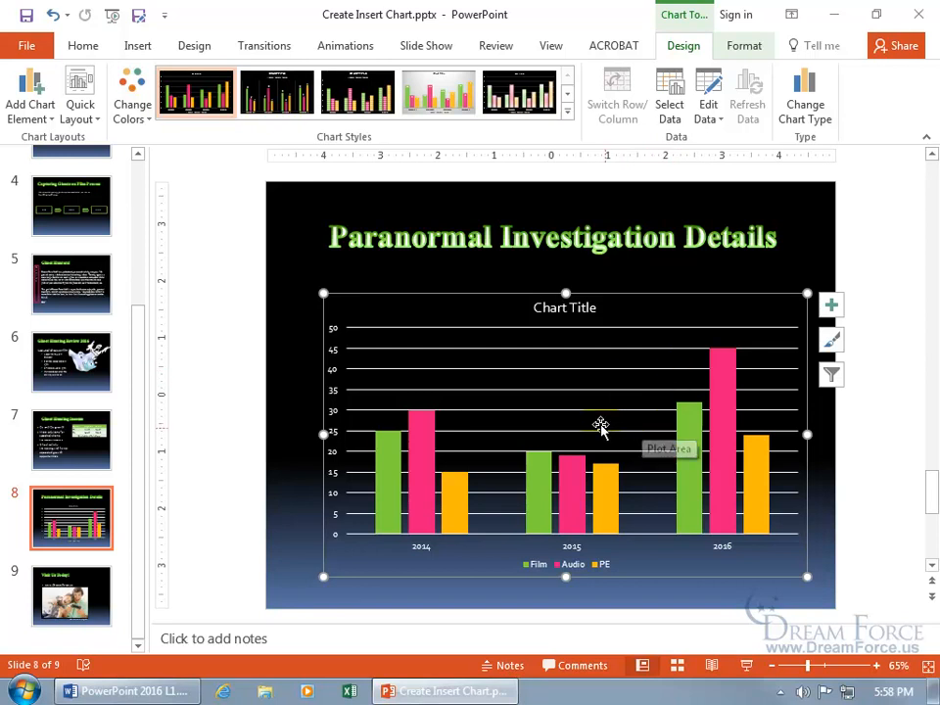
- Reopen the data sheet of the chart on the Paranormal Investigation Details slide
{"action": "right_click", "coordinate": [548, 401]}
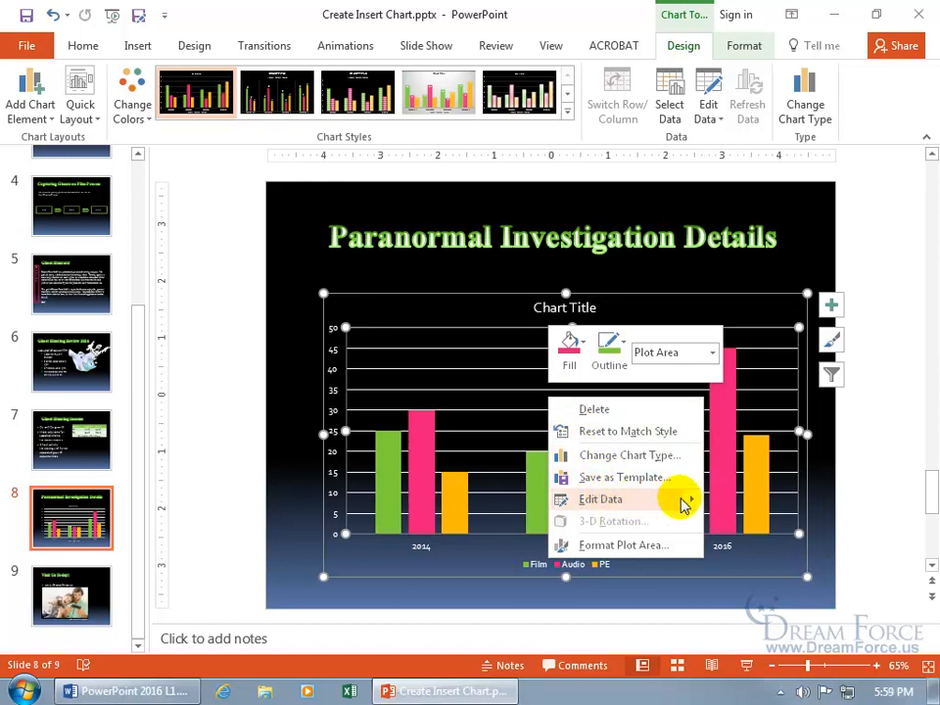
{"action": "mouse_move", "coordinate": [690, 501]}
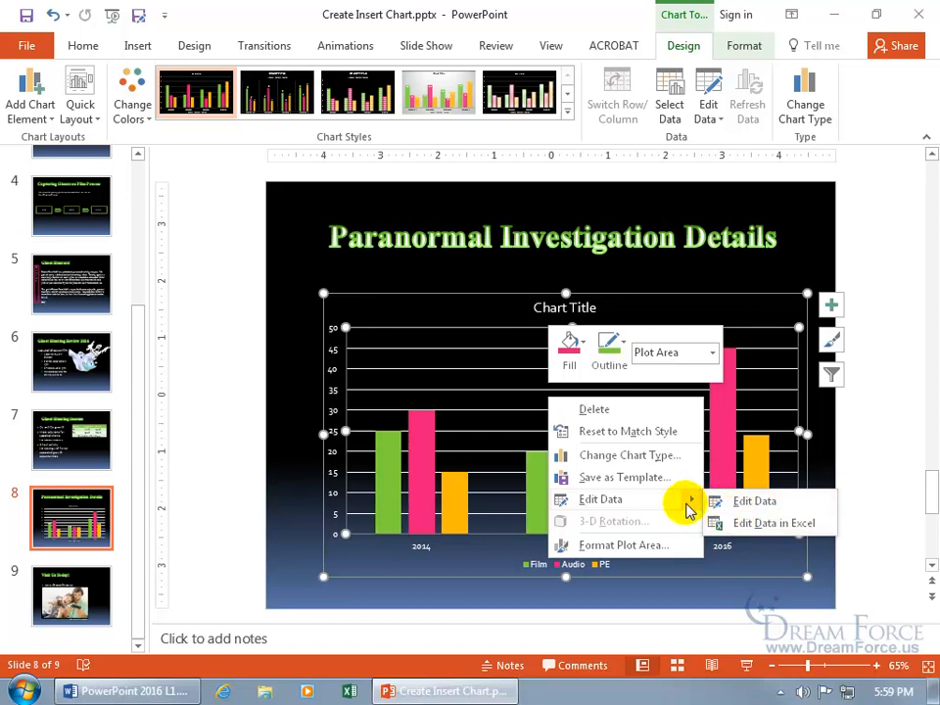
{"action": "left_click", "coordinate": [627, 502]}
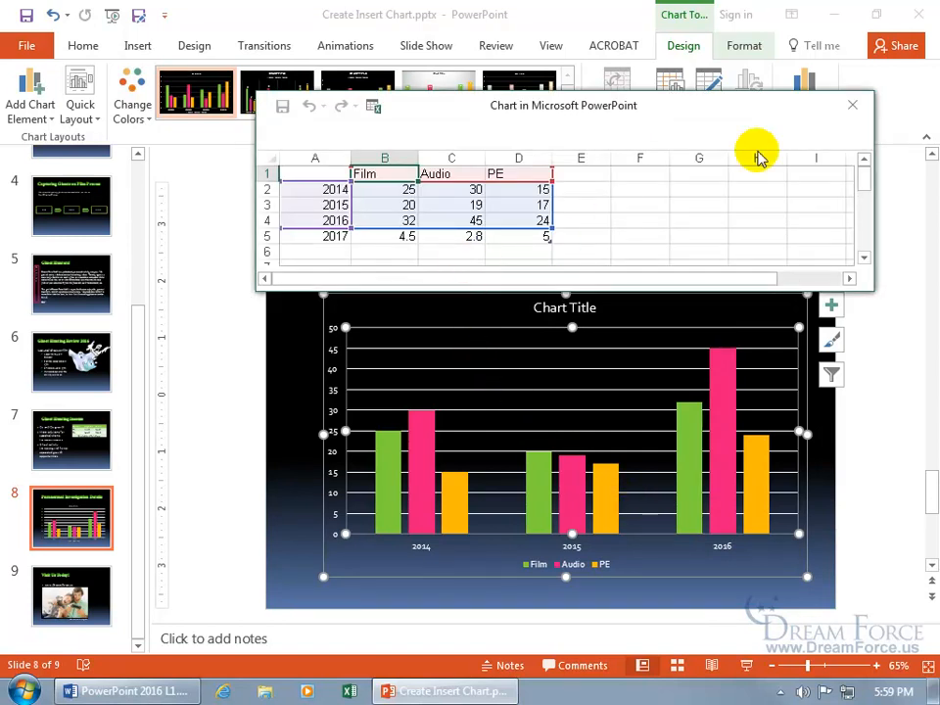
- View the chart data in a maximized Excel window, close it and deselect the chart
{"action": "left_click", "coordinate": [375, 111]}
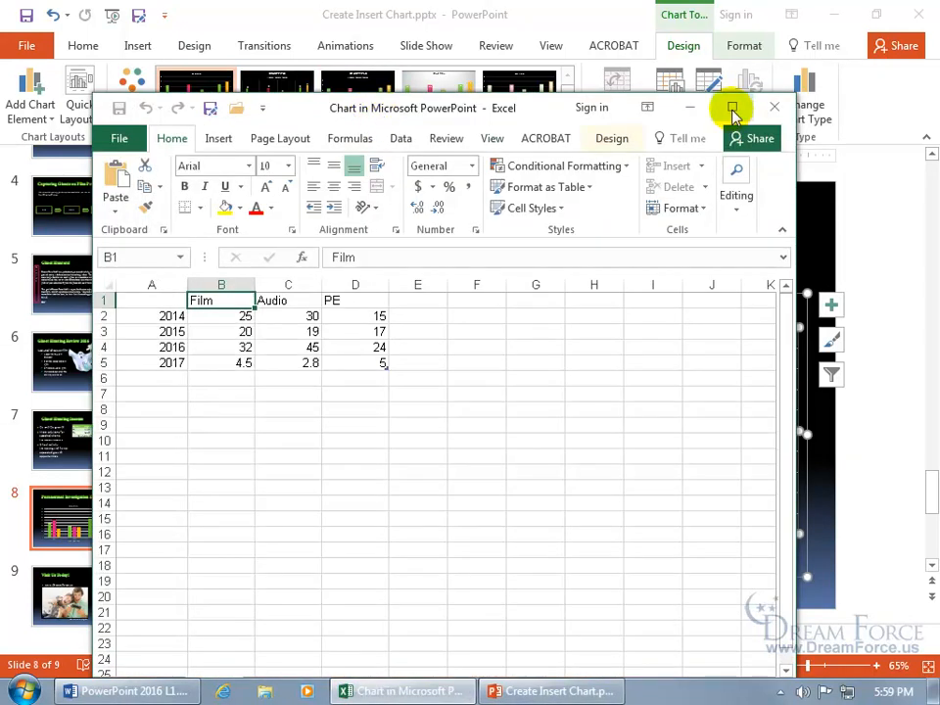
{"action": "left_click", "coordinate": [732, 108]}
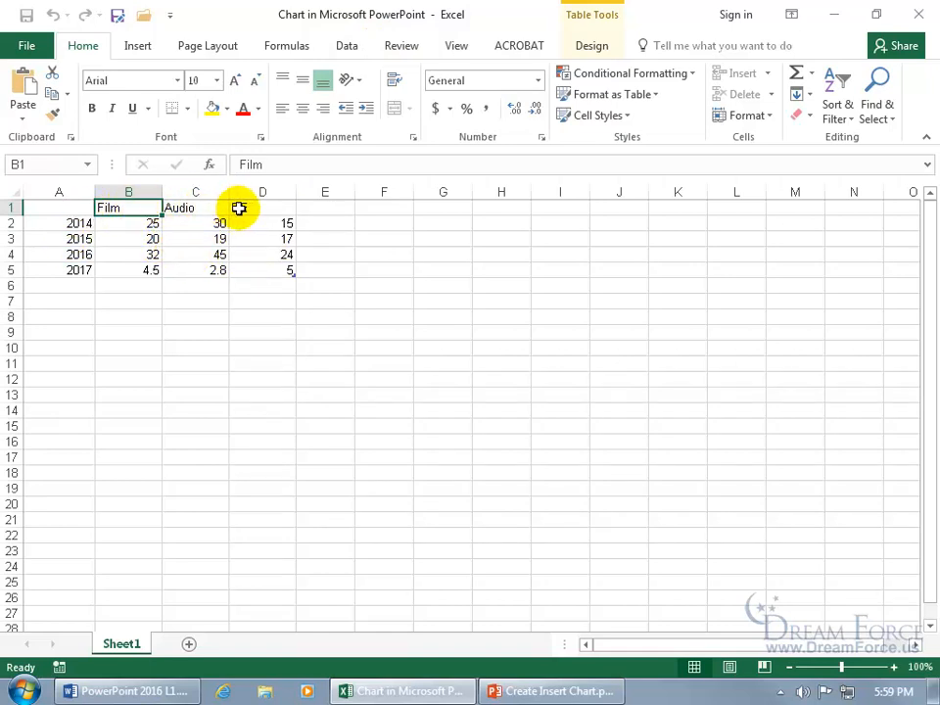
{"action": "left_click", "coordinate": [918, 13]}
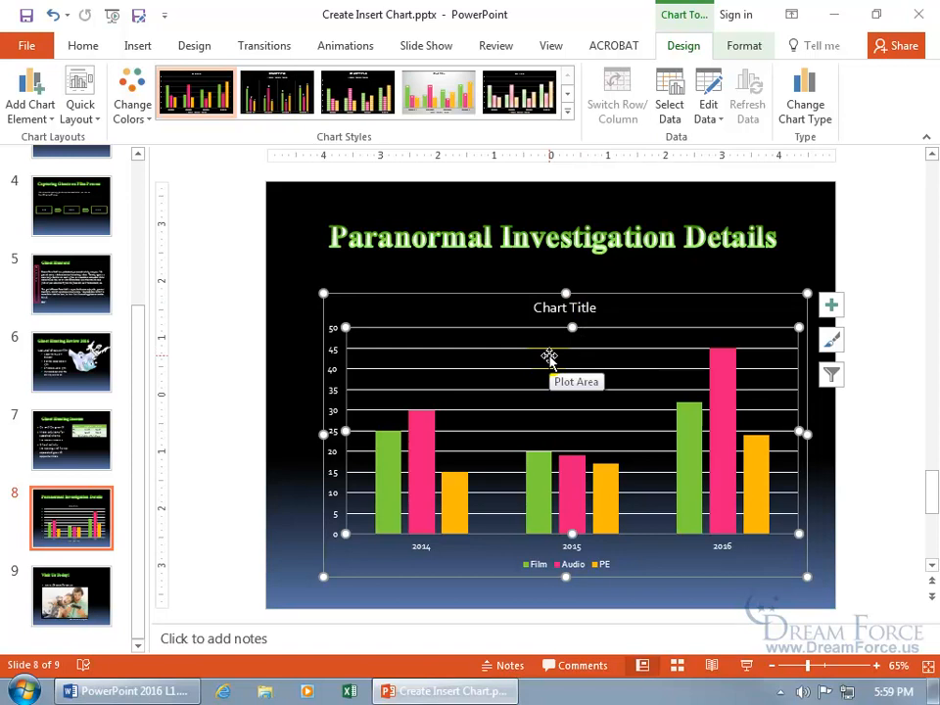
{"action": "left_click", "coordinate": [297, 437]}
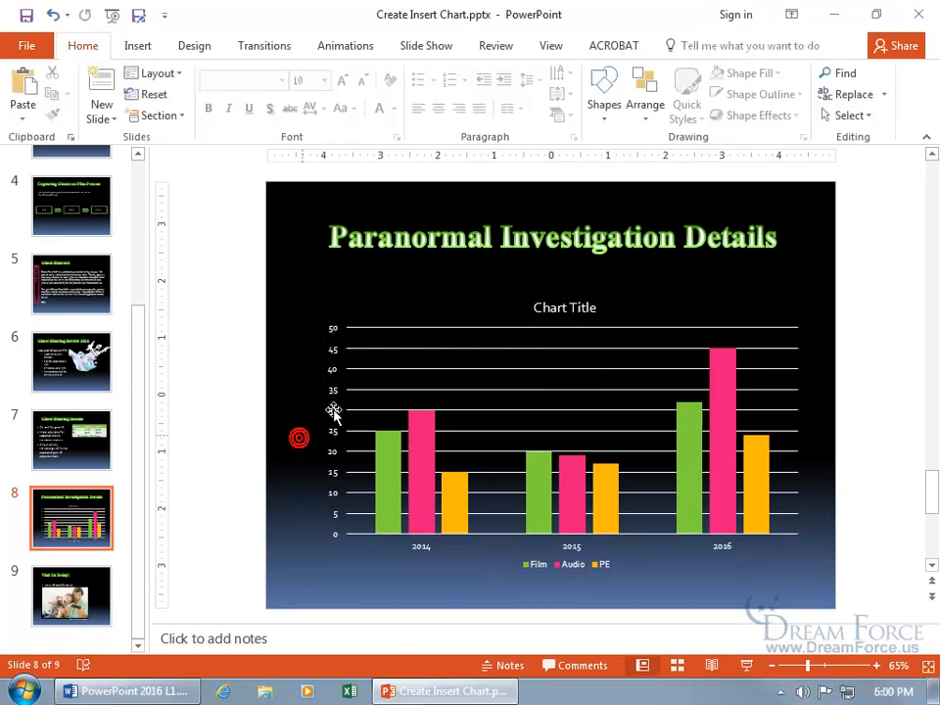